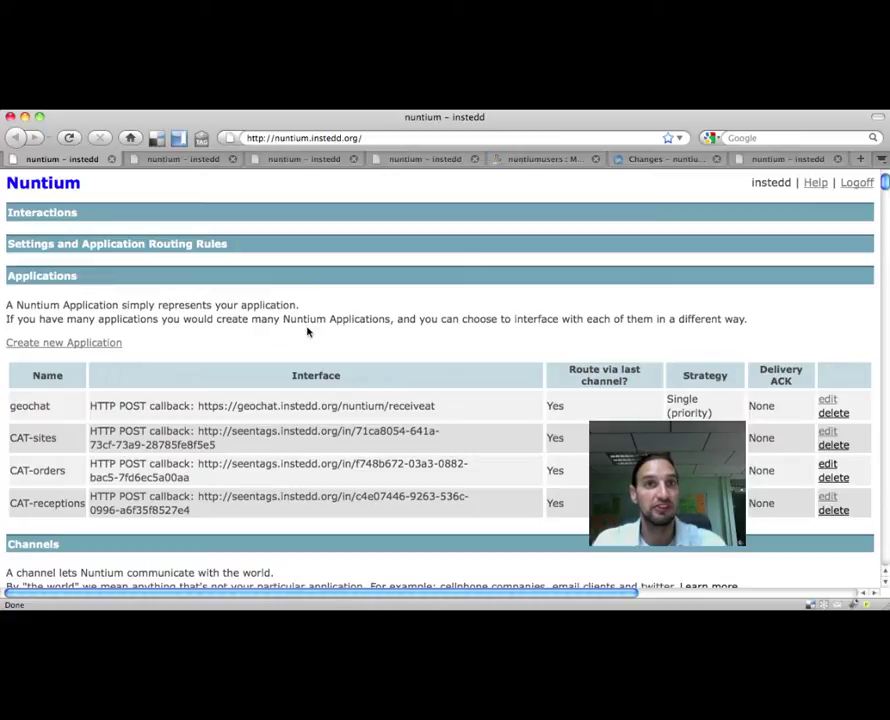
pyautogui.scroll(-1, 308, 333)
pyautogui.scroll(1, 308, 333)
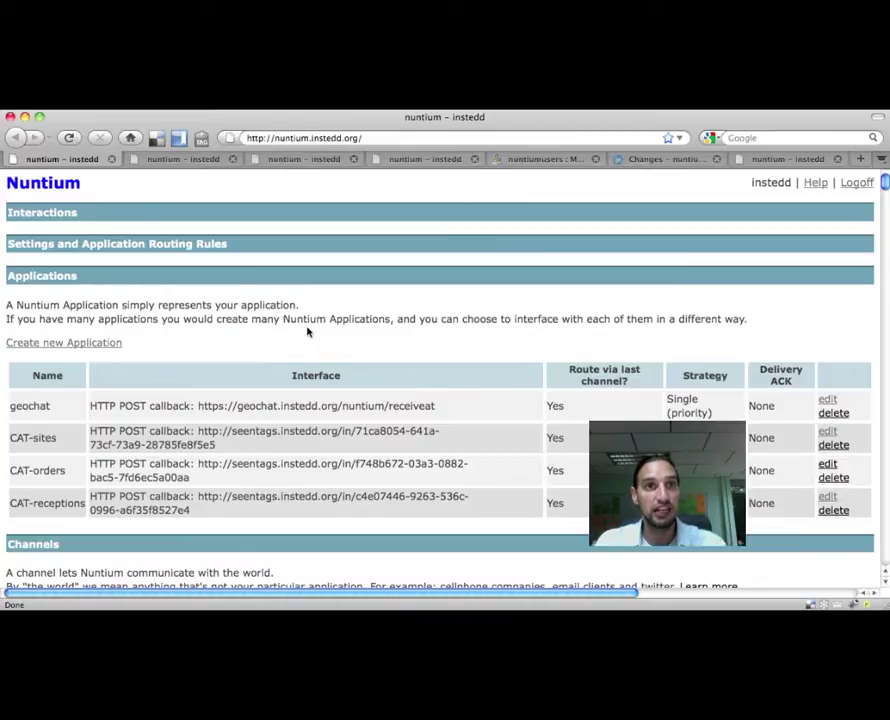
pyautogui.scroll(-4, 308, 333)
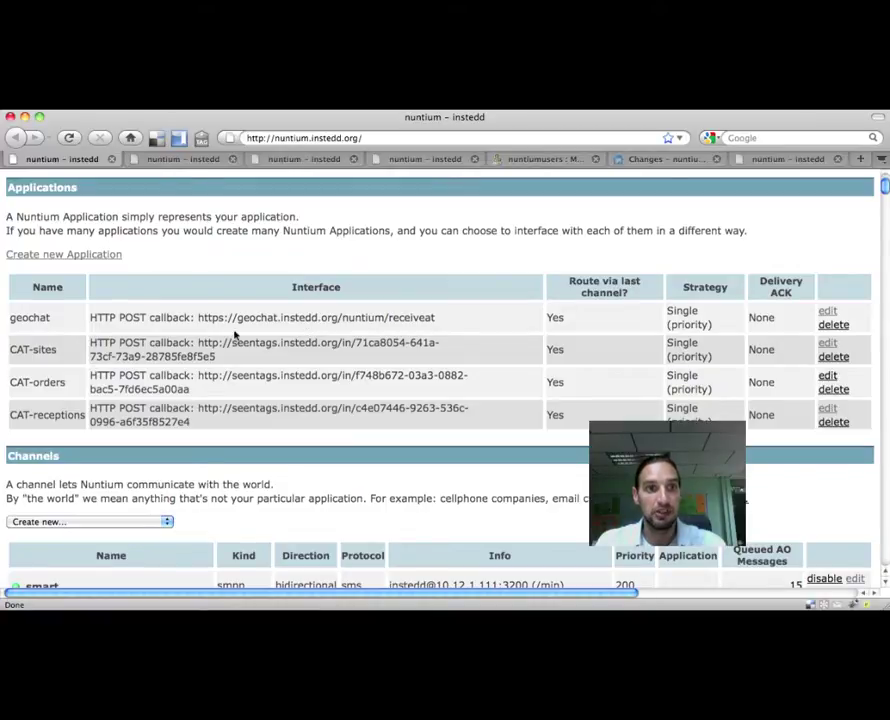
pyautogui.click(829, 314)
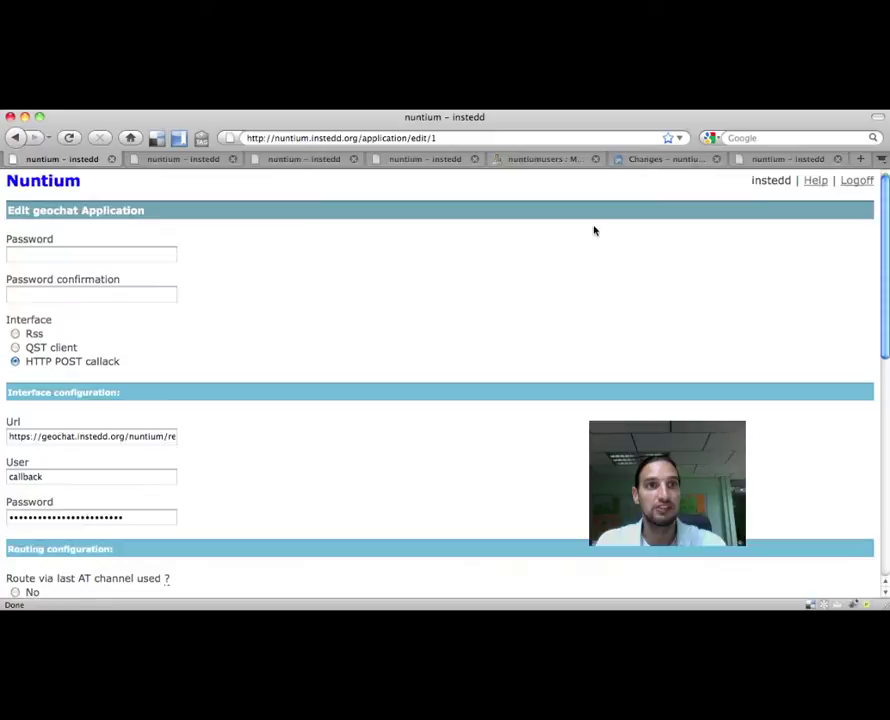
pyautogui.scroll(-2, 594, 230)
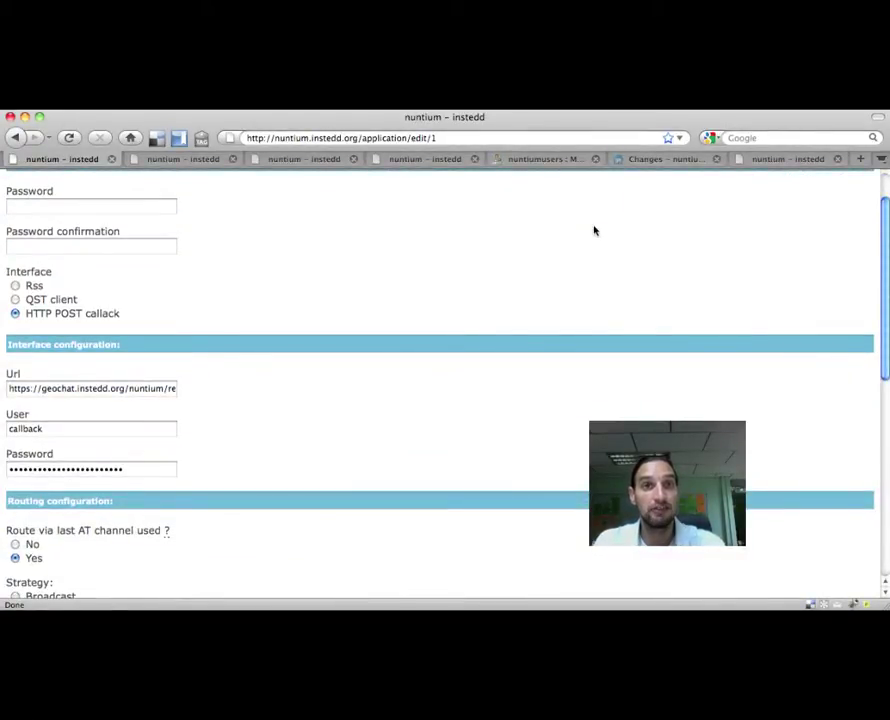
pyautogui.scroll(-6, 594, 230)
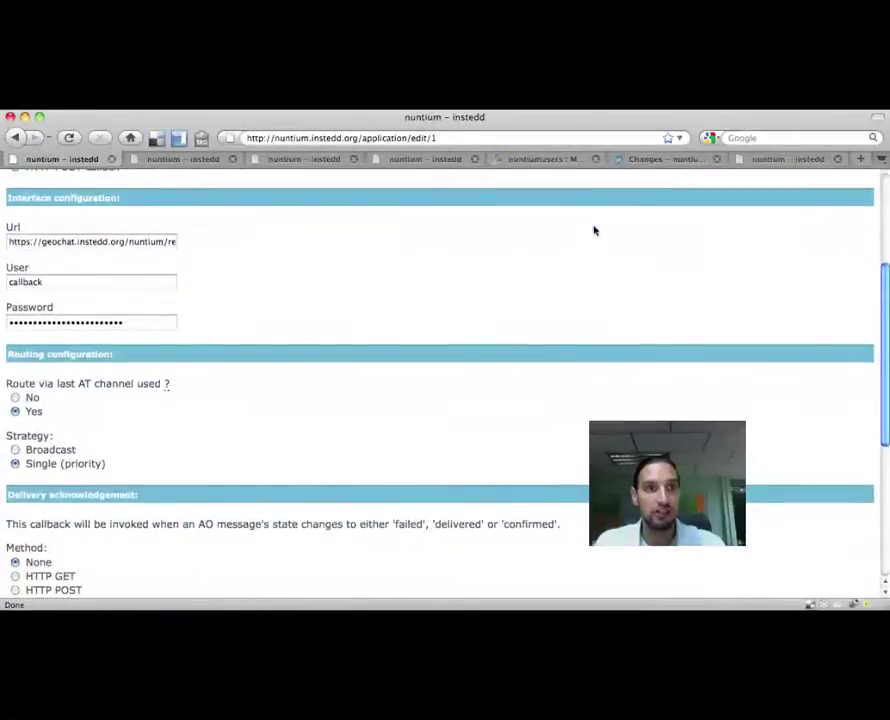
pyautogui.scroll(-4, 594, 230)
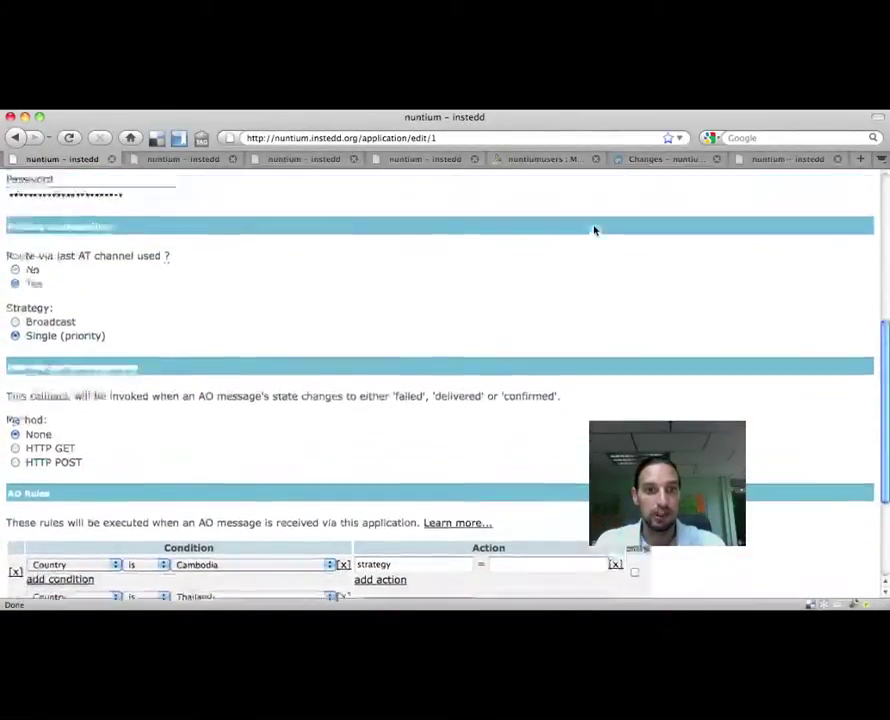
pyautogui.scroll(-3, 592, 230)
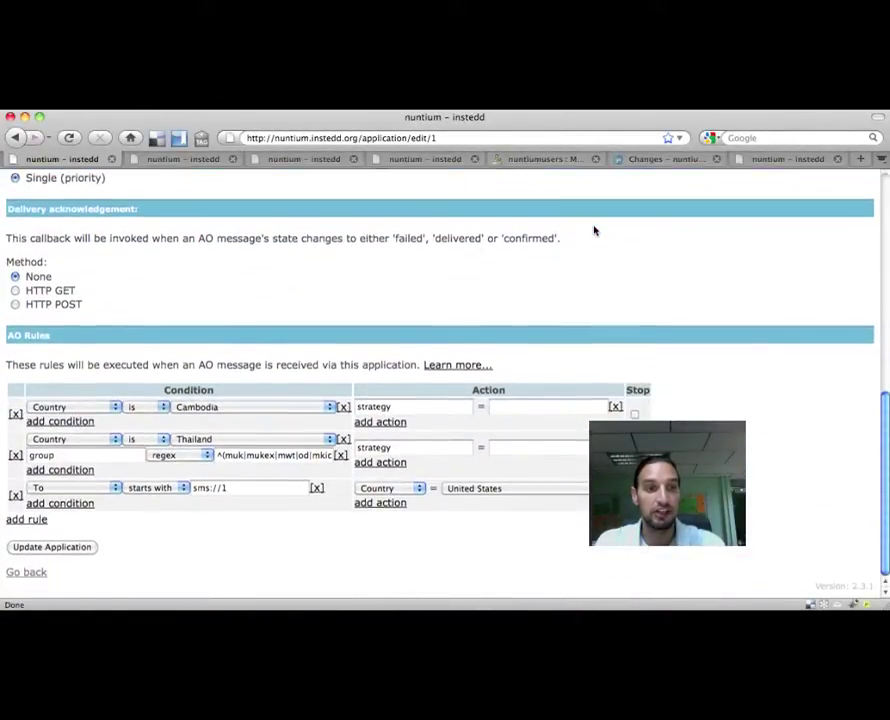
pyautogui.scroll(3, 592, 230)
pyautogui.click(15, 138)
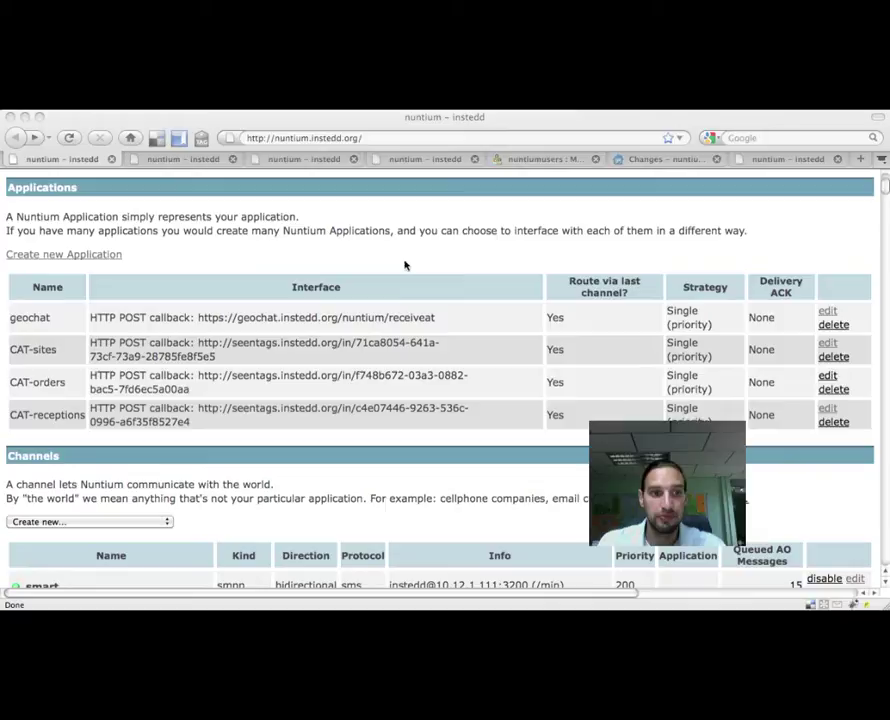
# Check the Create new channel types without choosing one, then view the second tab's Channels table.
pyautogui.scroll(-3, 355, 343)
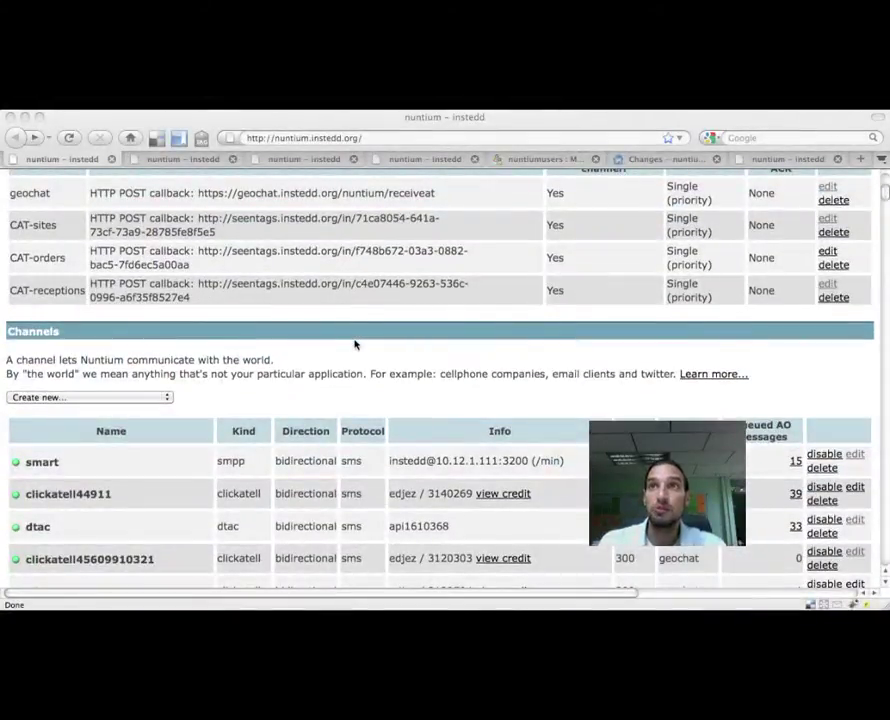
pyautogui.click(168, 398)
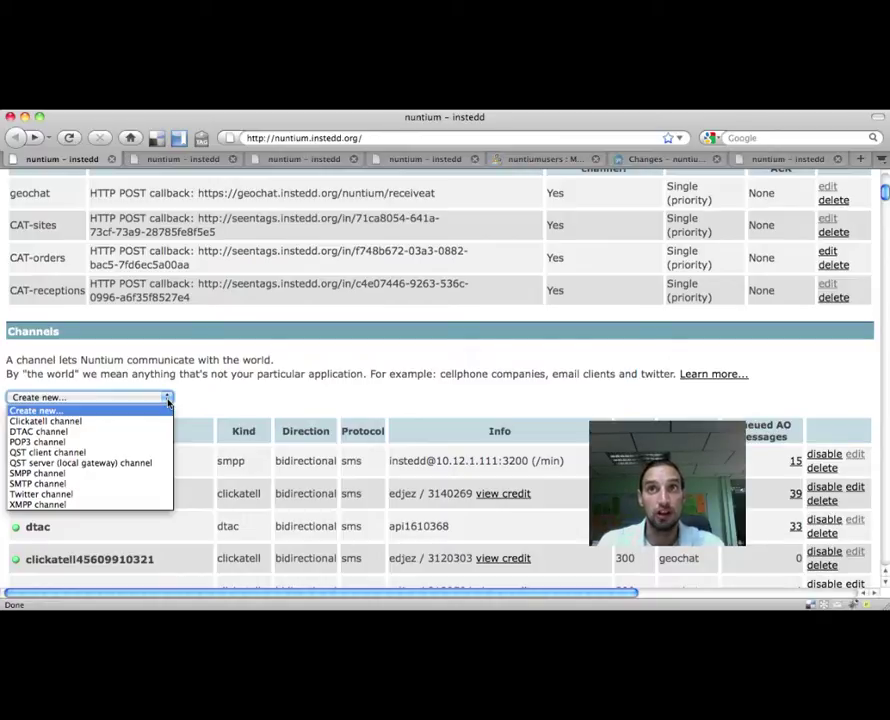
pyautogui.click(247, 397)
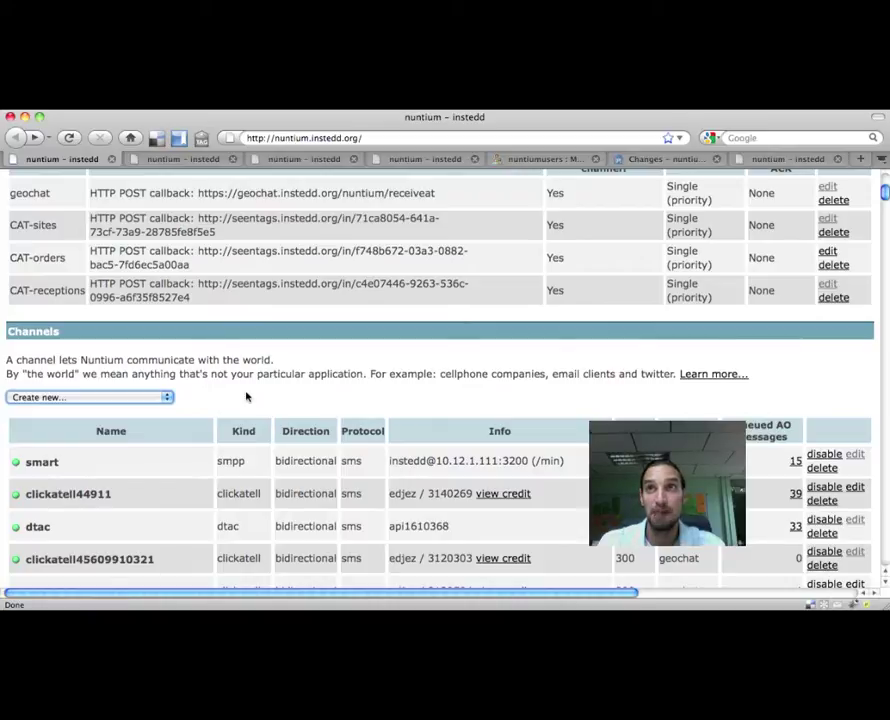
pyautogui.click(207, 163)
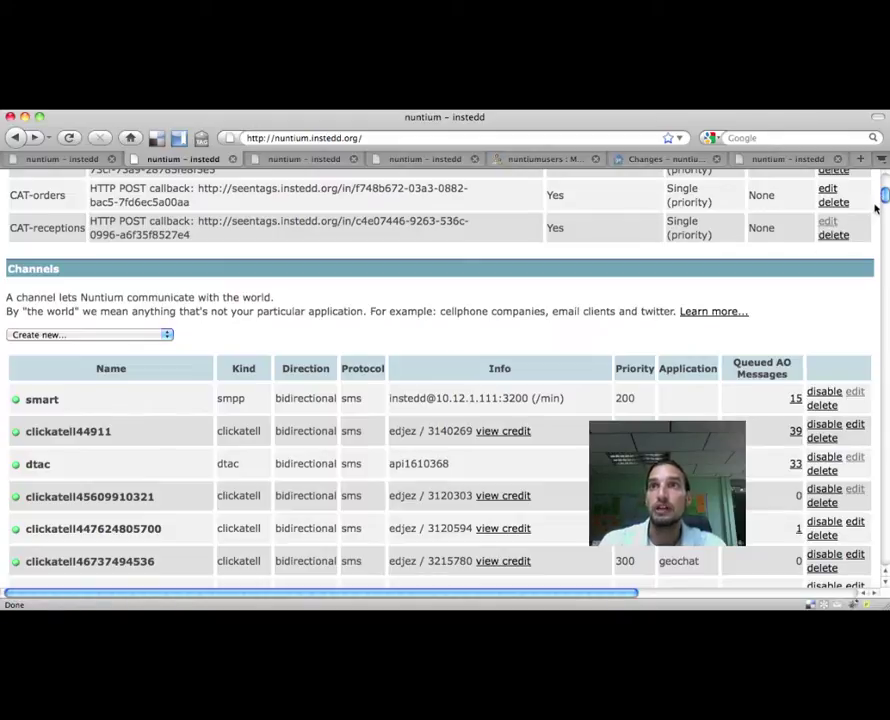
# Scroll down the channel list, then bring up the Logs page with its 629240 entries.
pyautogui.moveTo(884, 198); pyautogui.dragTo(885, 563)
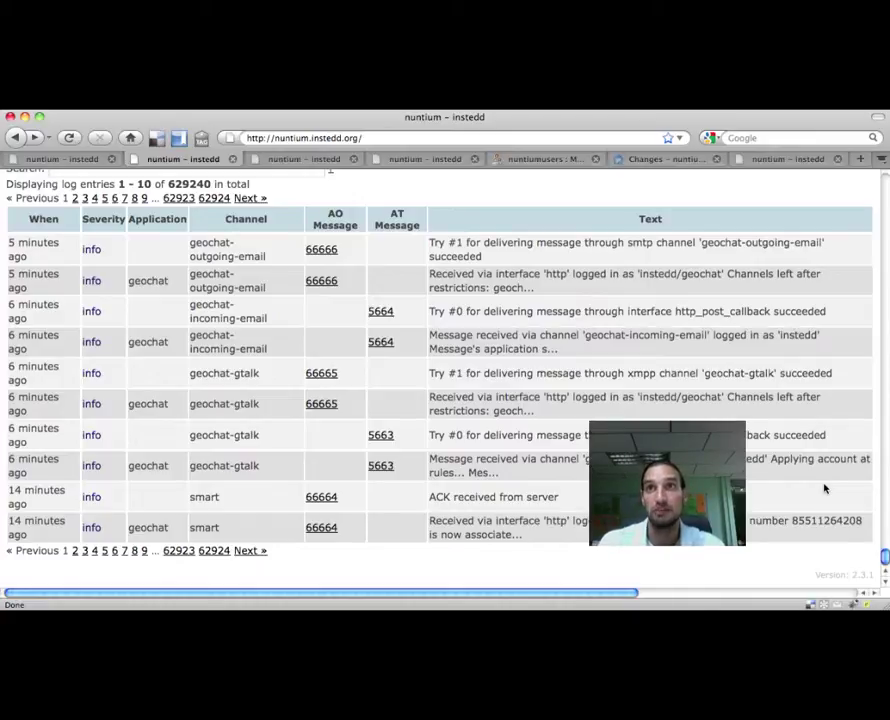
pyautogui.click(302, 164)
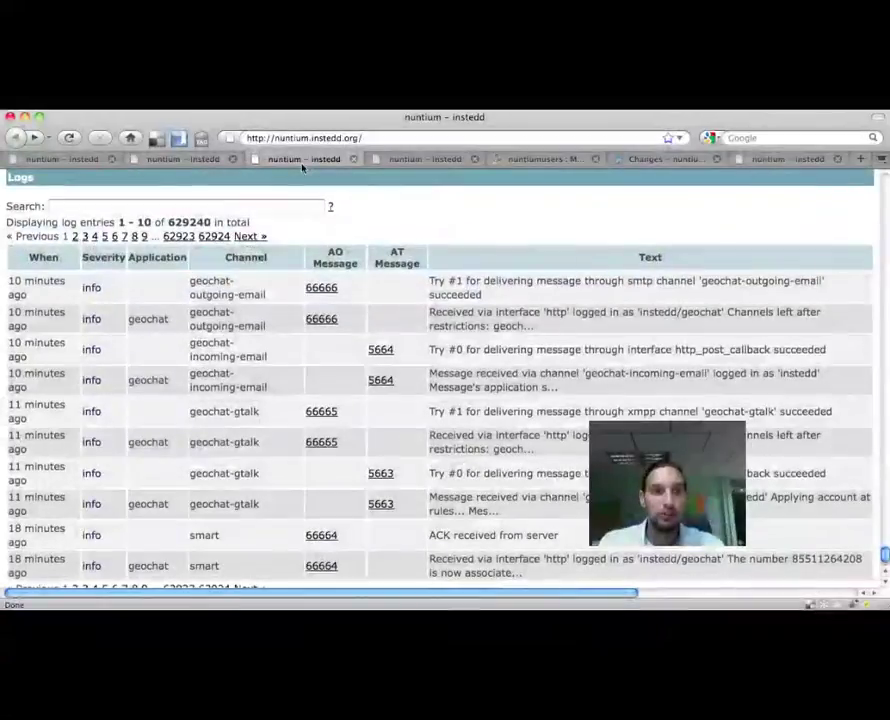
# Review the smart channel's edit form: sms://2020, host 10.12.1.111, port 3200, system type vma.
pyautogui.click(428, 166)
pyautogui.scroll(2, 493, 278)
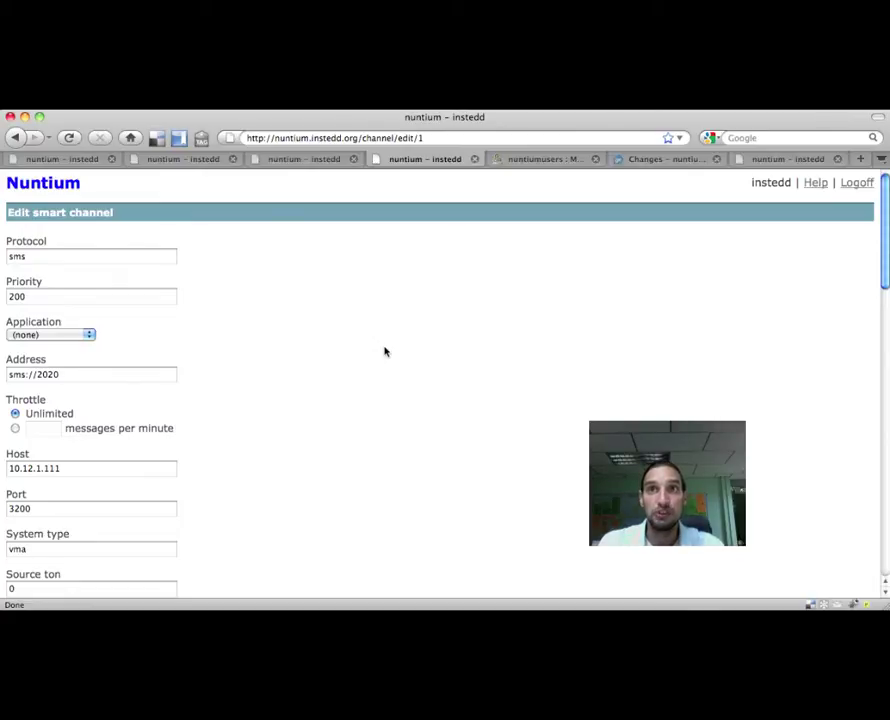
pyautogui.scroll(-10, 384, 351)
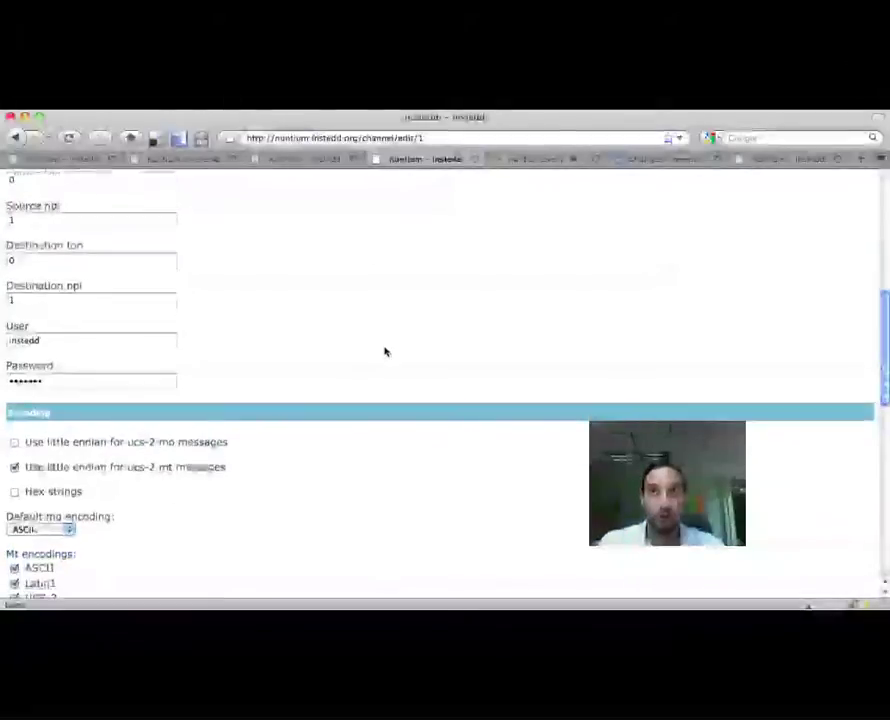
pyautogui.scroll(-10, 384, 351)
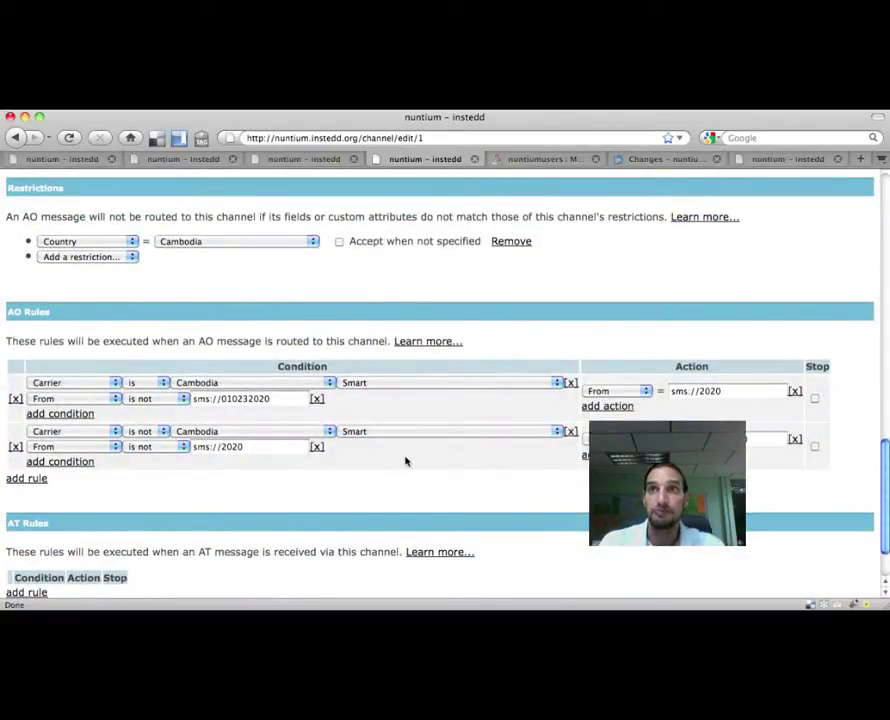
pyautogui.scroll(10, 405, 461)
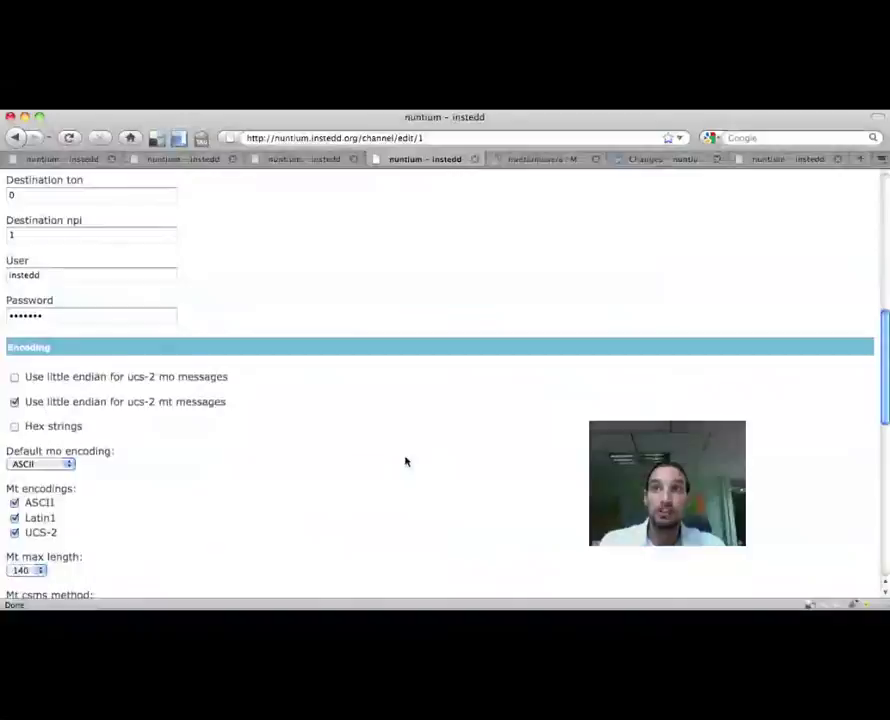
pyautogui.scroll(5, 405, 461)
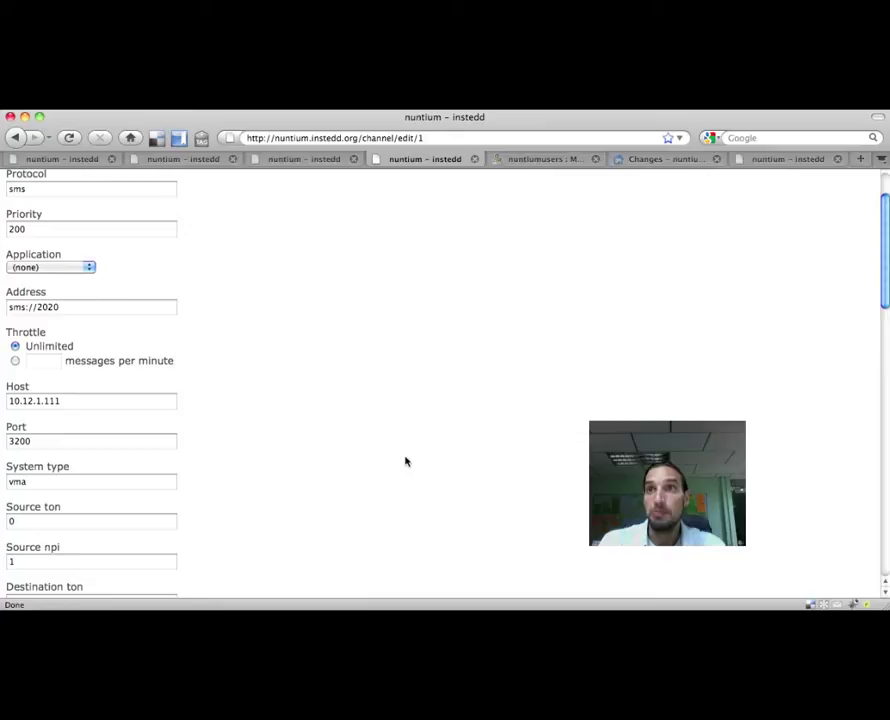
pyautogui.scroll(-5, 405, 461)
pyautogui.scroll(-7, 405, 461)
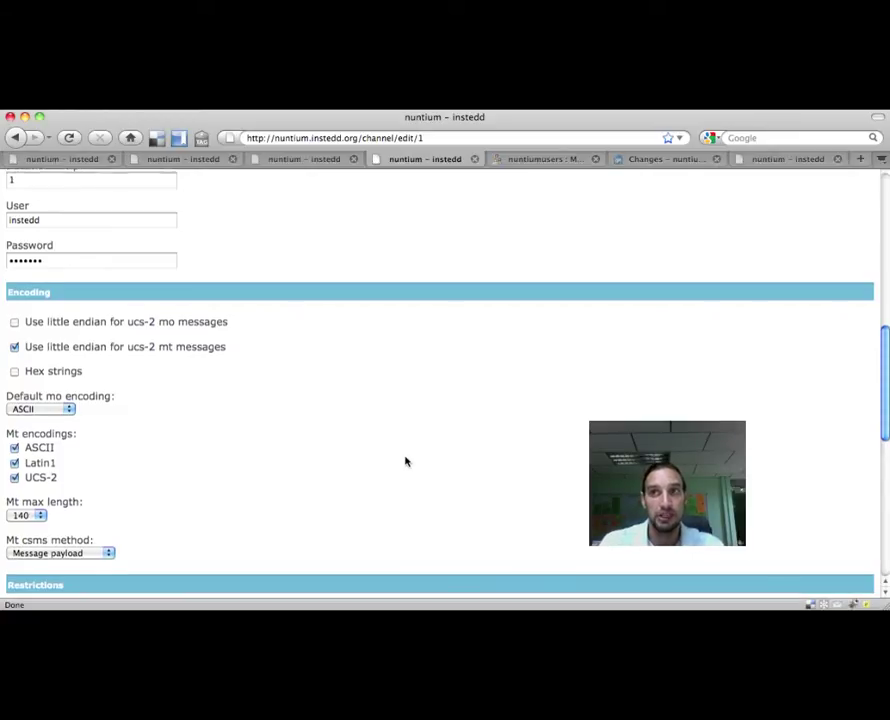
pyautogui.scroll(-2, 405, 461)
pyautogui.scroll(-1, 405, 461)
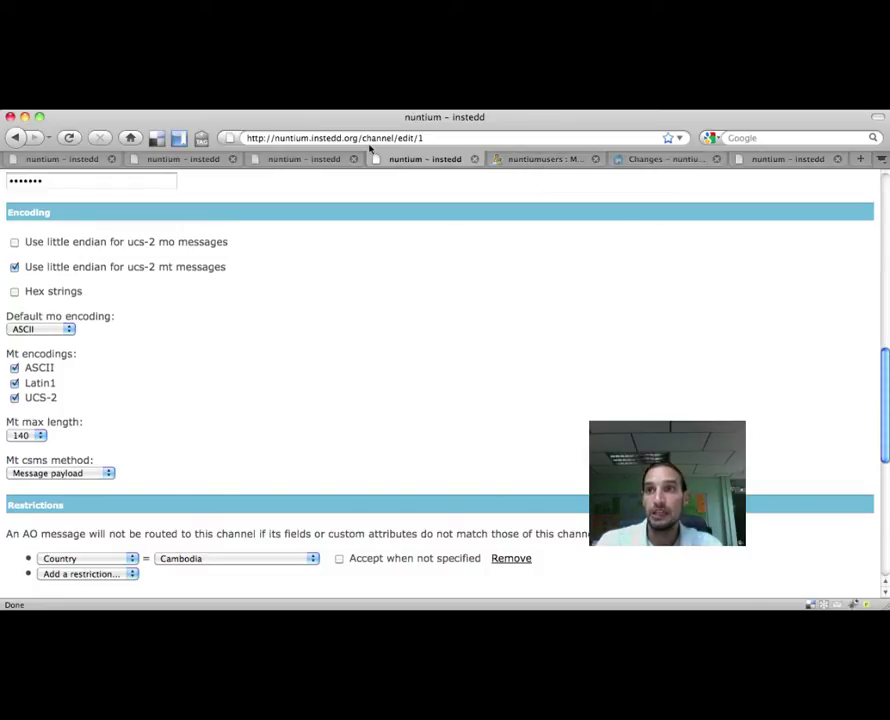
# Skim the nuntiumusers Yahoo Groups messages, then bring up the nuntium Google Code changes list.
pyautogui.click(505, 161)
pyautogui.scroll(-2, 392, 366)
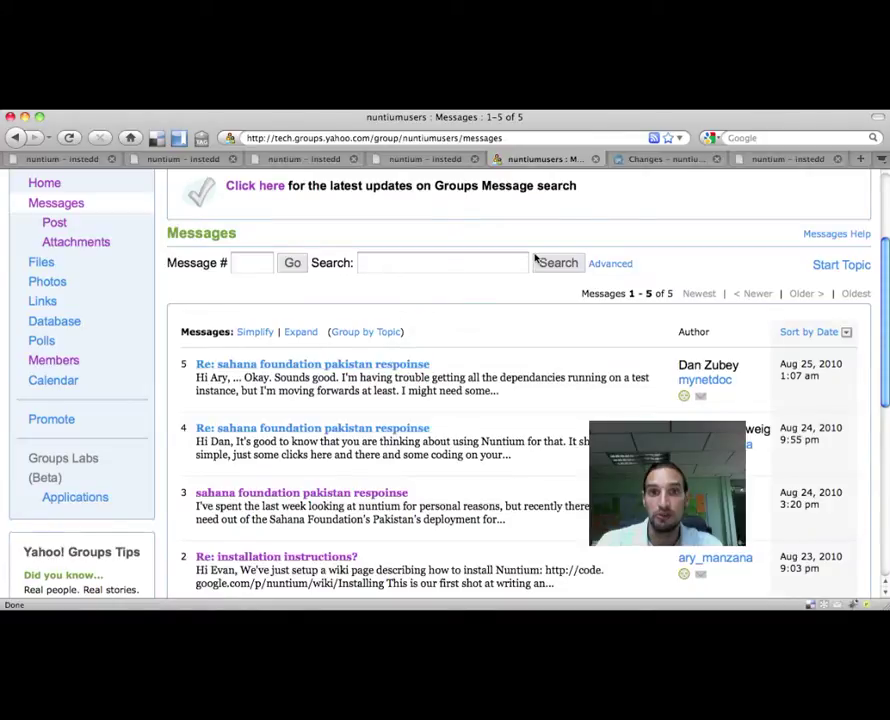
pyautogui.click(638, 160)
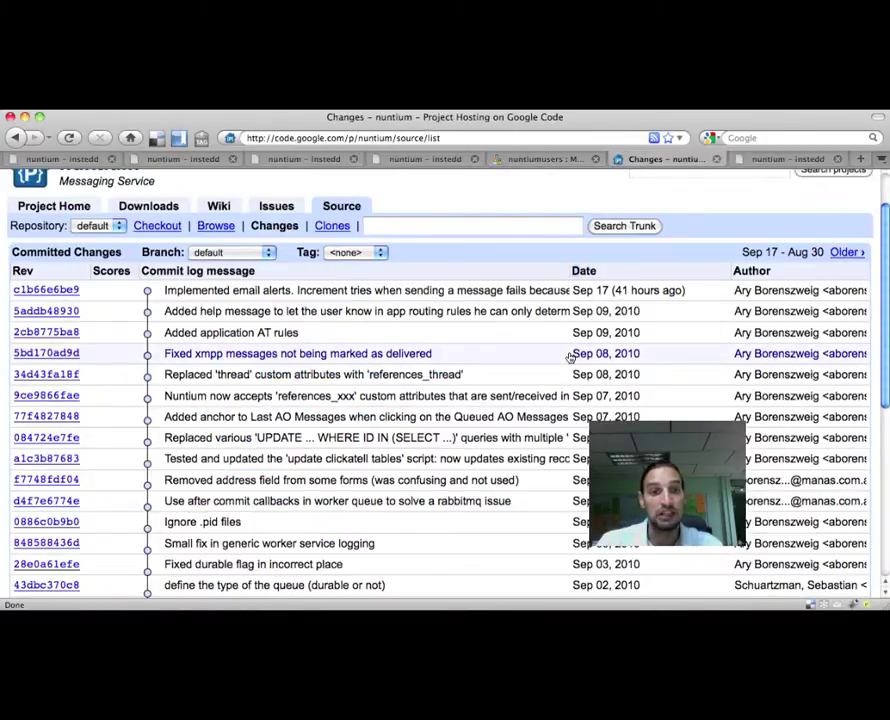
# Scroll through the nuntium commit log, then return to the nuntiumusers group's 5 messages.
pyautogui.scroll(-3, 570, 357)
pyautogui.scroll(5, 570, 357)
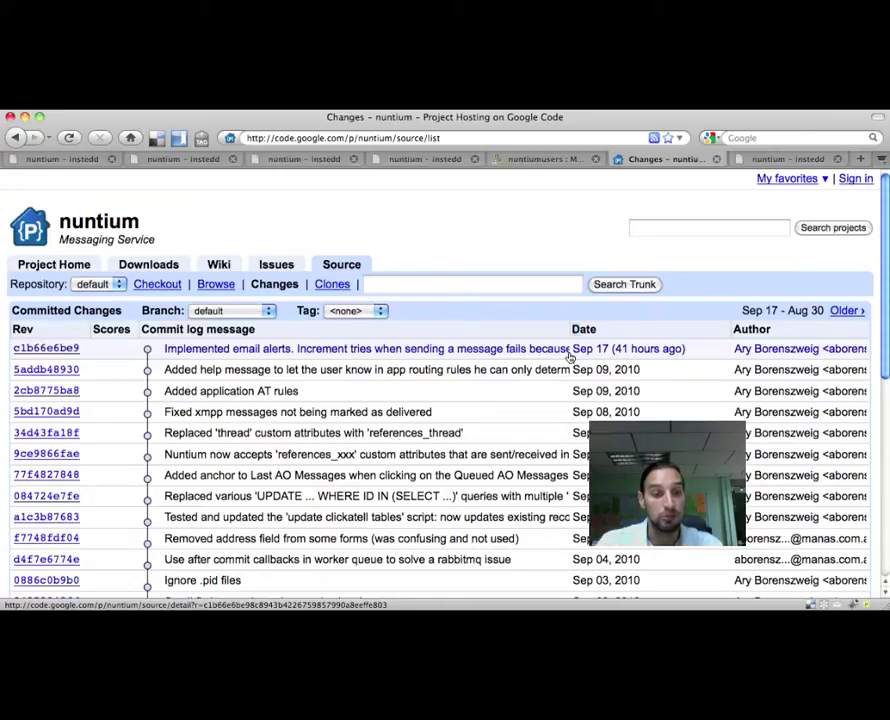
pyautogui.scroll(-3, 570, 357)
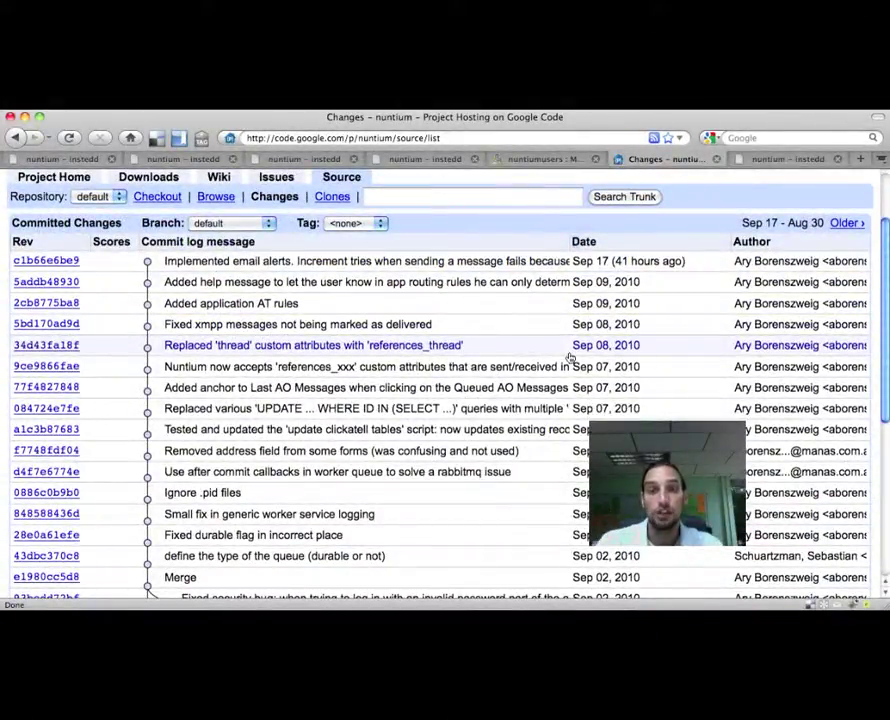
pyautogui.click(527, 160)
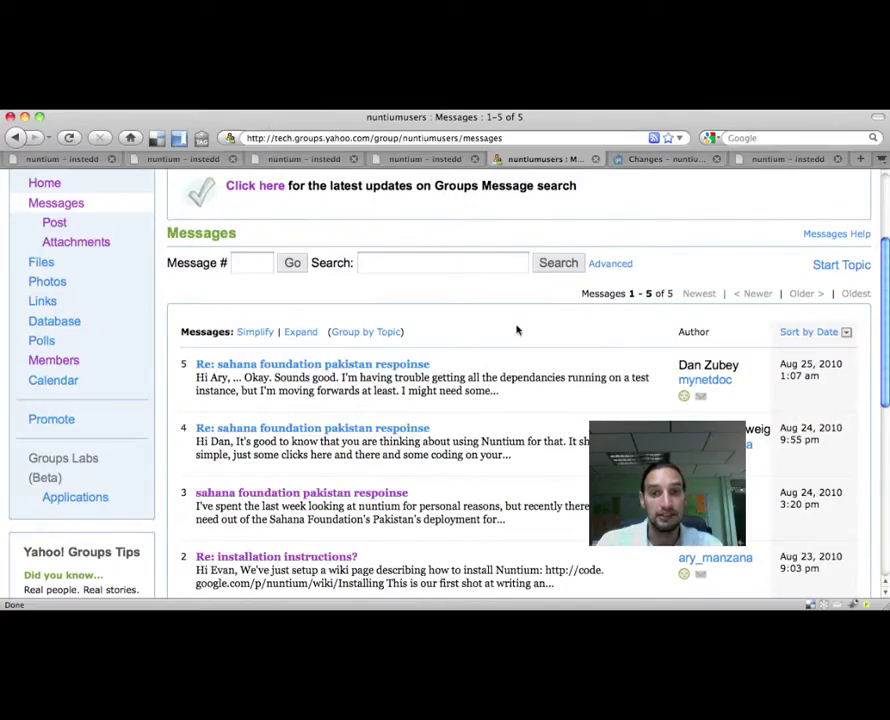